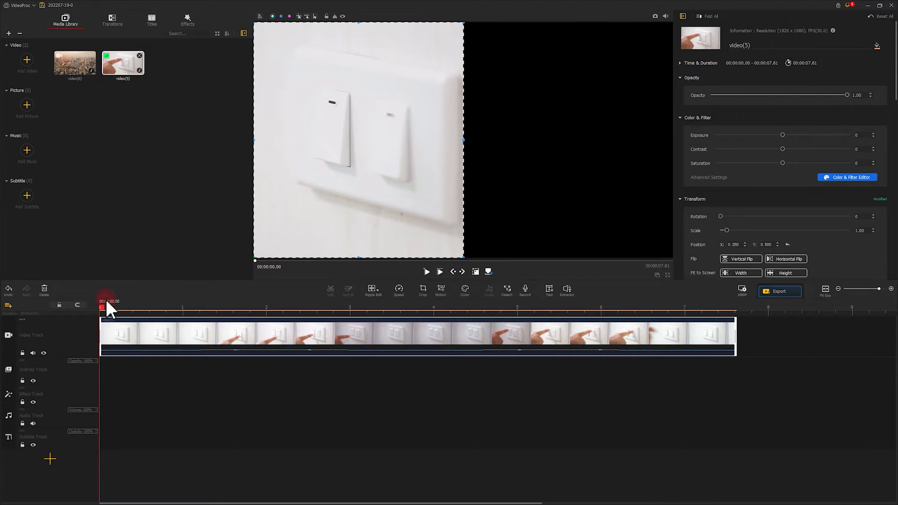
Step: Split the light-switch clip video(5) at about 2 seconds and delete its opening part
drag(121, 307, 271, 310)
click(321, 294)
click(44, 290)
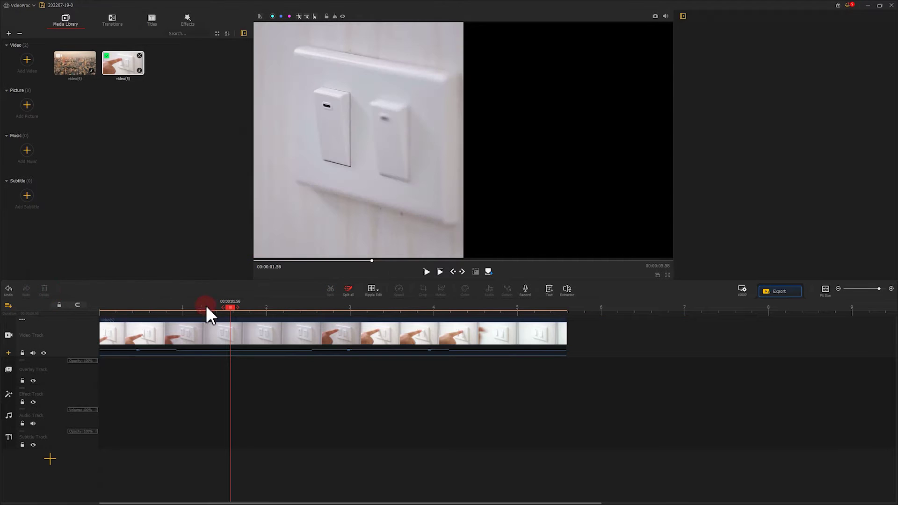
Step: Mark the moments the finger touches the switch in video(5), at 0.50 s and at about 3 s
drag(228, 310, 141, 313)
click(111, 328)
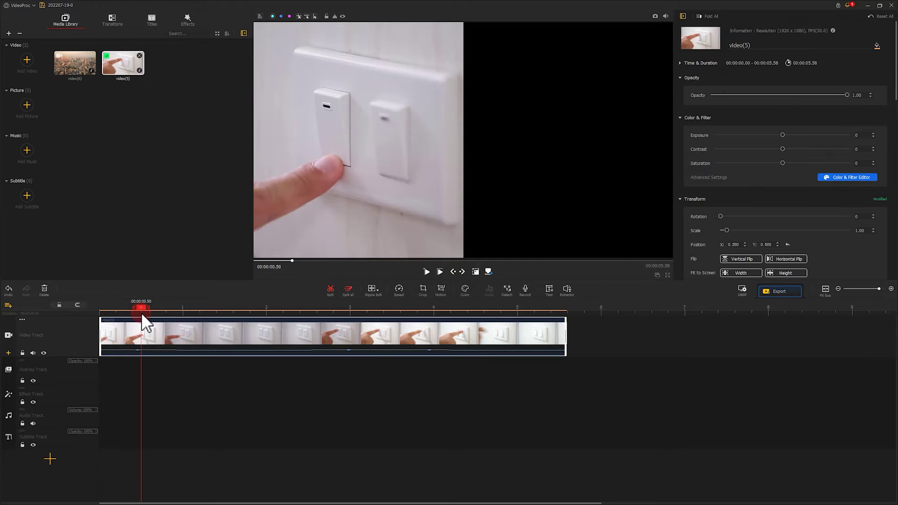
key(m)
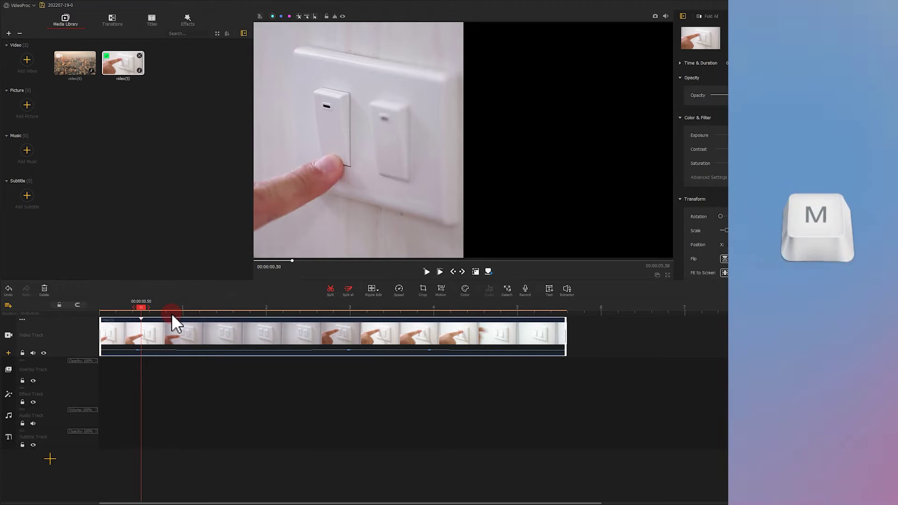
drag(140, 306, 346, 316)
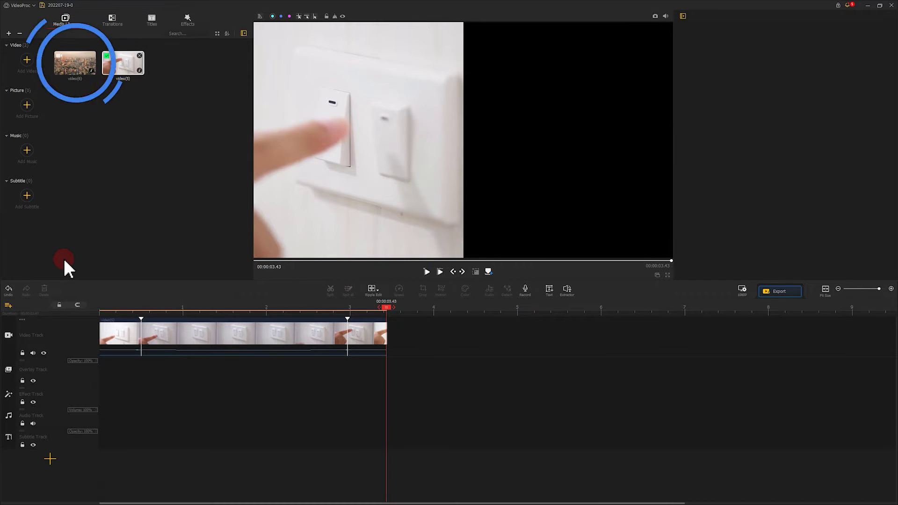
Step: Place the city clip video(6) at the start of the overlay track and fit it to the screen height
drag(75, 68, 103, 379)
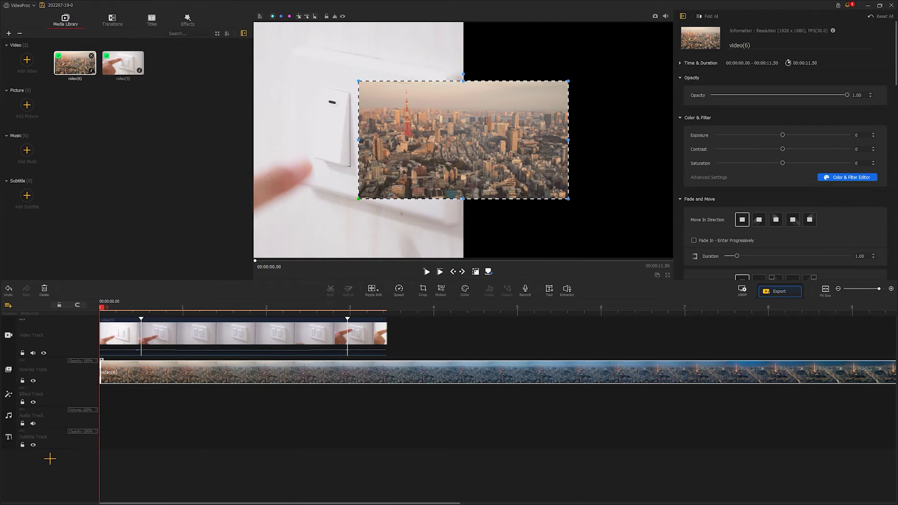
scroll(891, 87, down, 5)
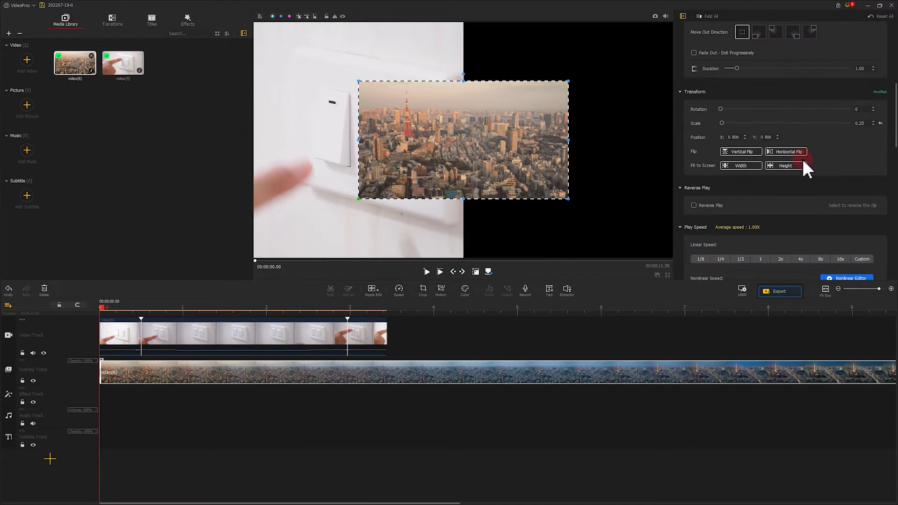
click(801, 165)
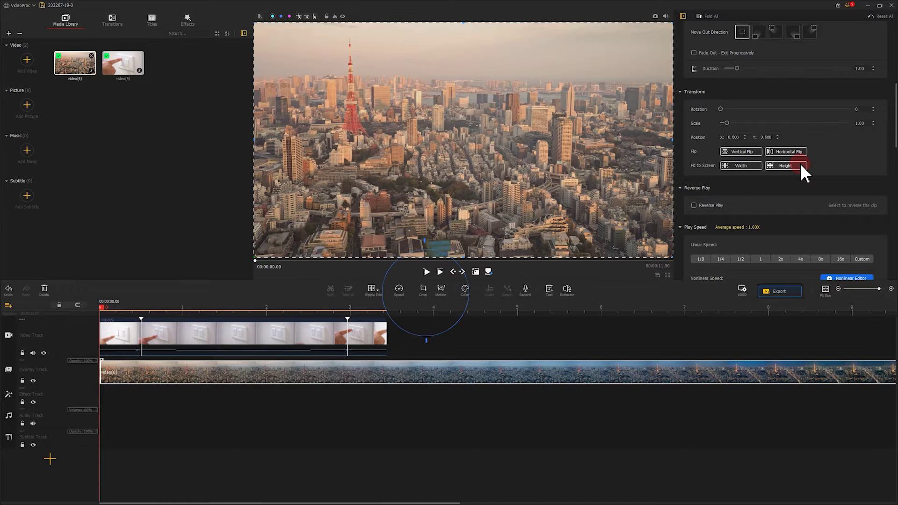
Step: Crop video(6) to 960 × 1080 around the tower at X 575 and move it onto the right half of the frame
click(423, 290)
click(454, 130)
drag(450, 102, 439, 108)
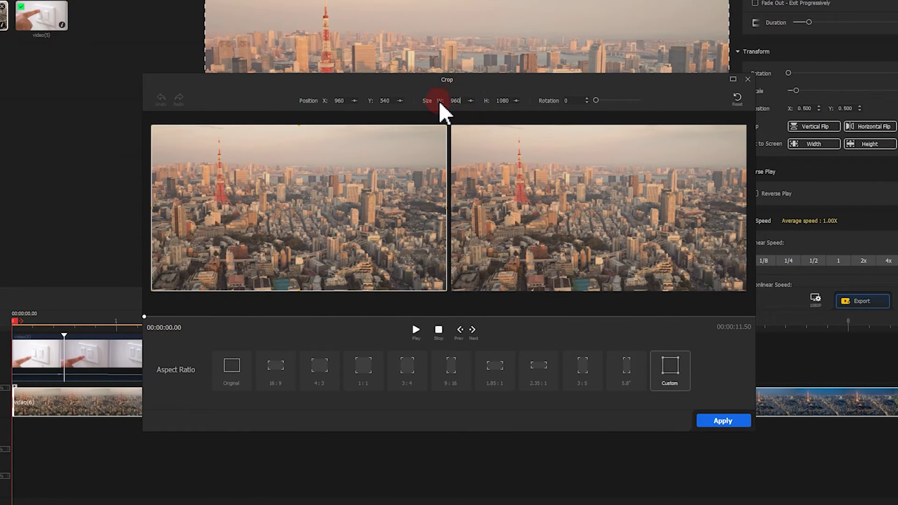
text(960)
click(397, 156)
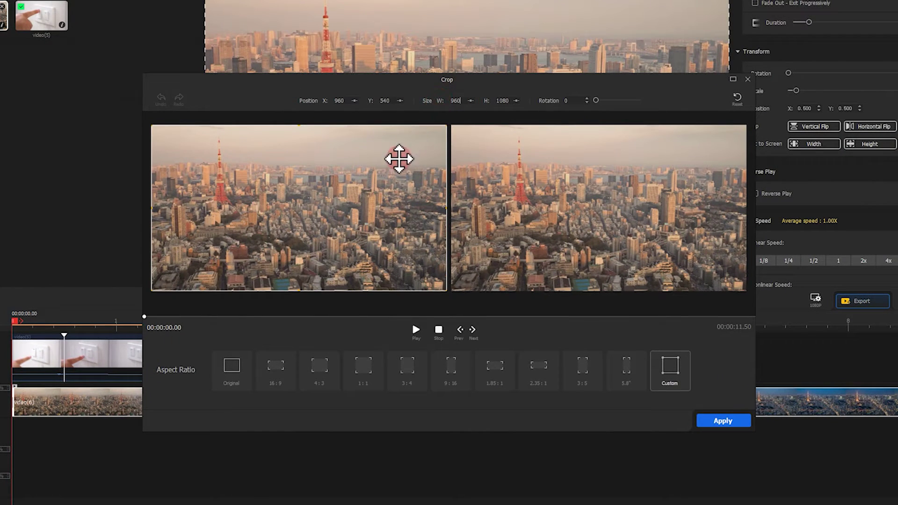
drag(351, 171, 290, 167)
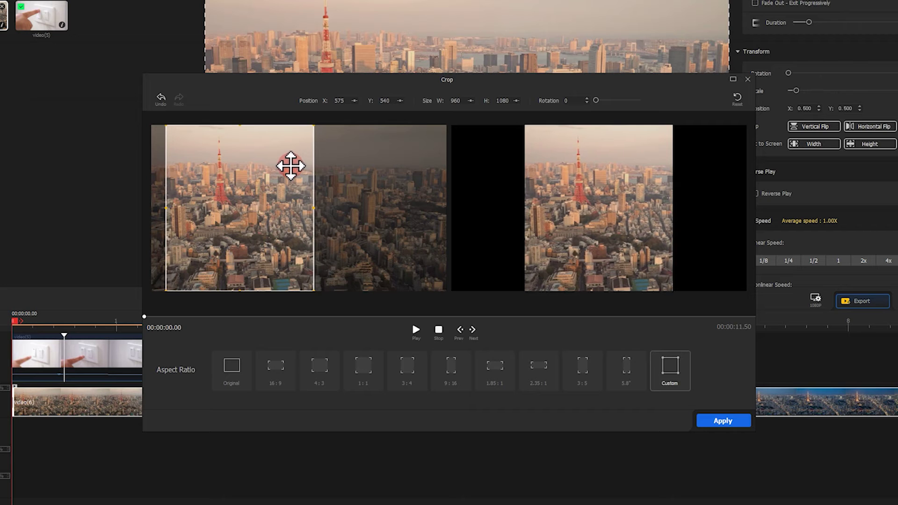
click(727, 422)
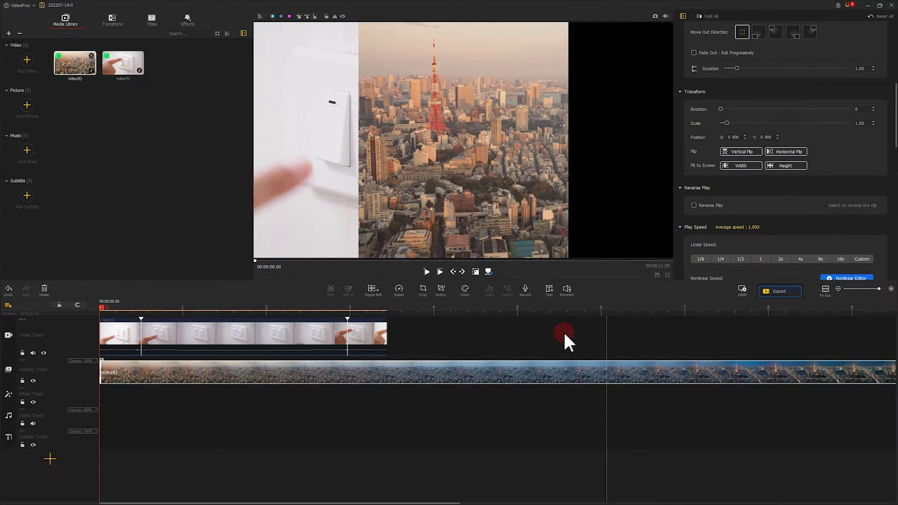
click(475, 271)
drag(496, 201, 587, 204)
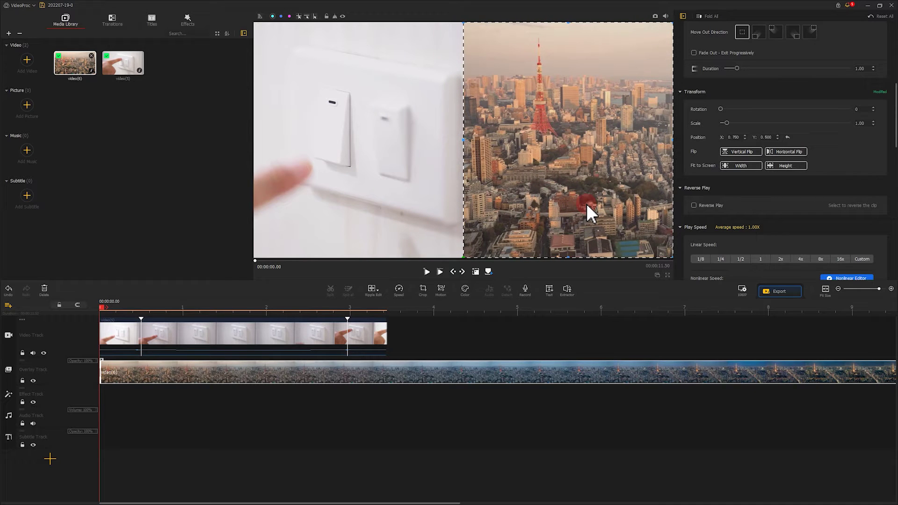
Step: Split the city overlay at the first marker and at 7.90 s, where the night view shows, and delete the middle section
drag(150, 310, 762, 374)
click(330, 290)
click(333, 293)
click(760, 374)
click(332, 292)
click(290, 364)
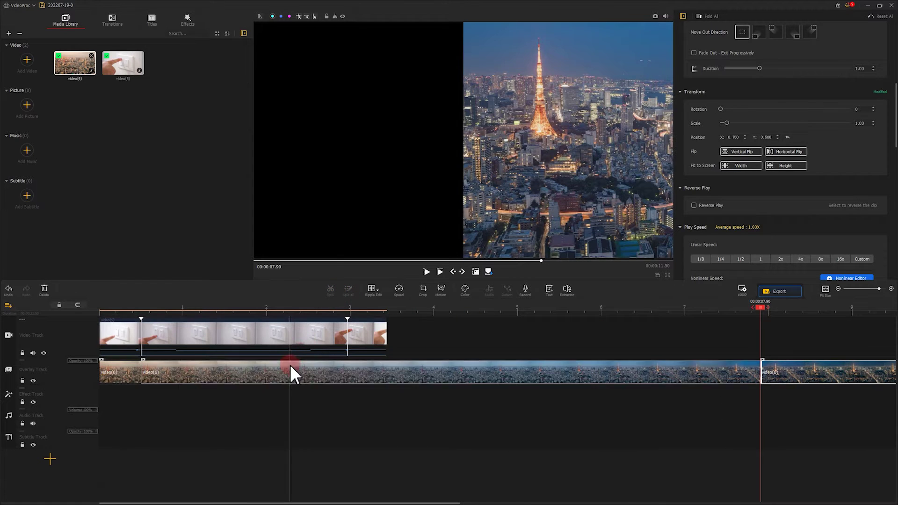
click(45, 291)
Step: Fit the night segment between the two markers and fill the overlay after it with a copy of the daytime segment
drag(787, 395, 179, 368)
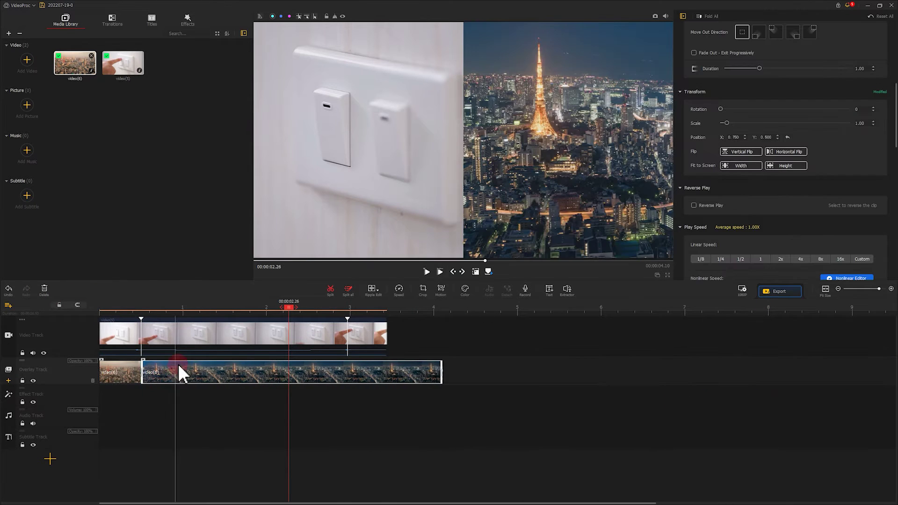
drag(440, 369, 346, 370)
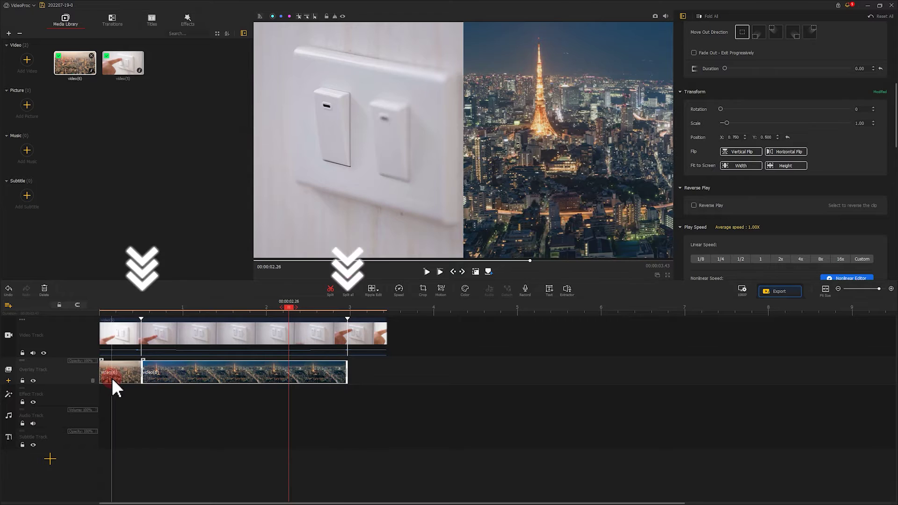
click(111, 378)
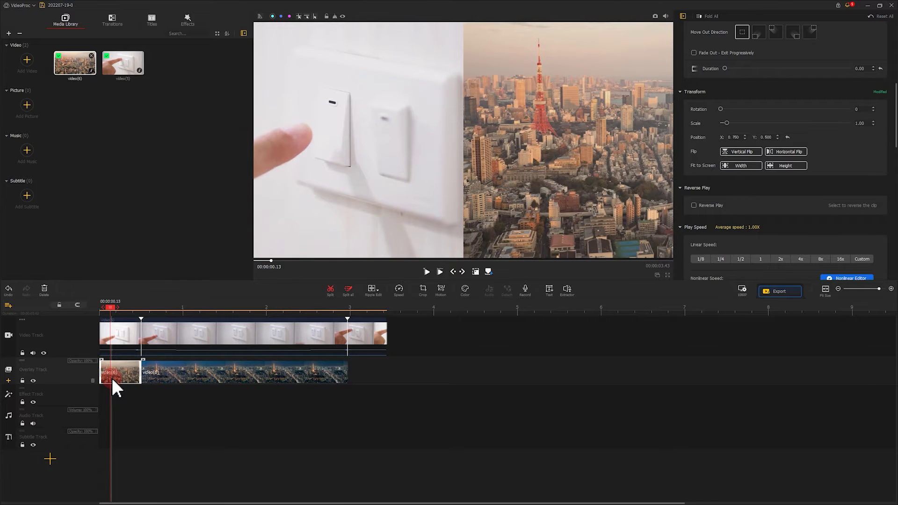
drag(112, 378, 387, 375)
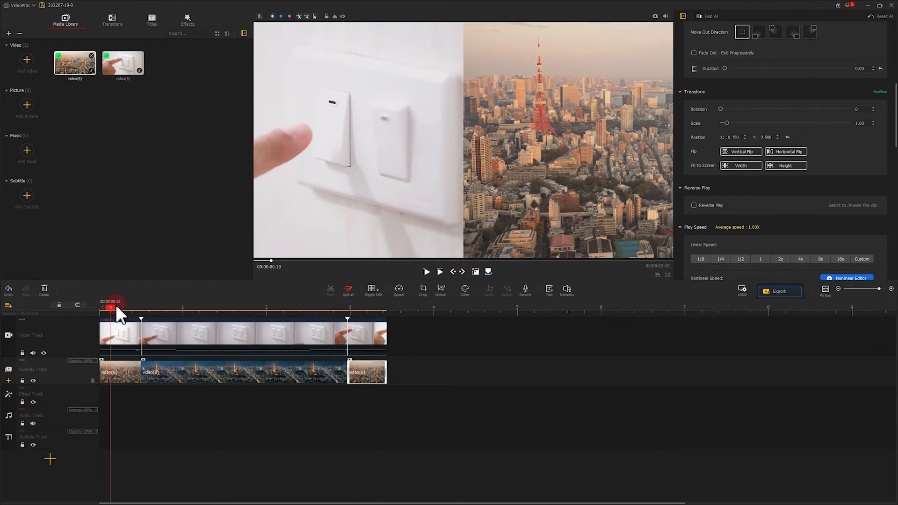
Step: Play the light-switch split-screen sequence from the beginning
drag(98, 306, 88, 306)
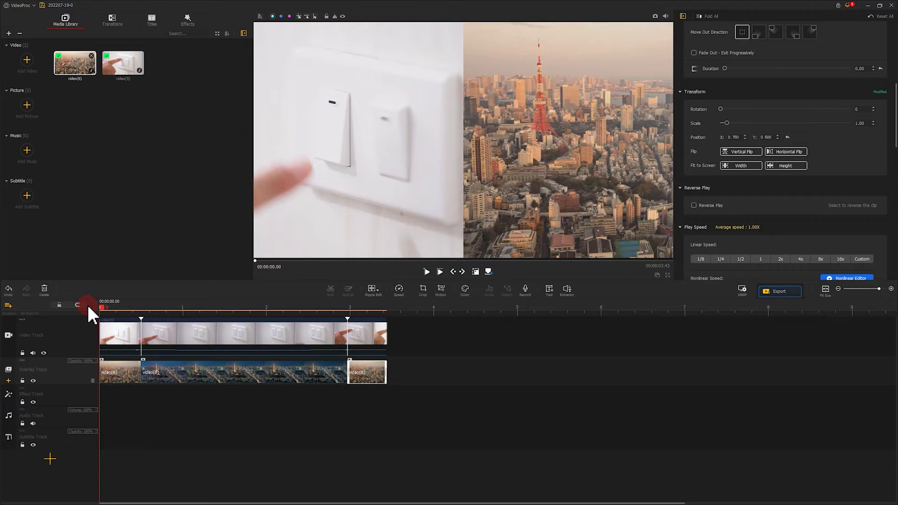
key(space)
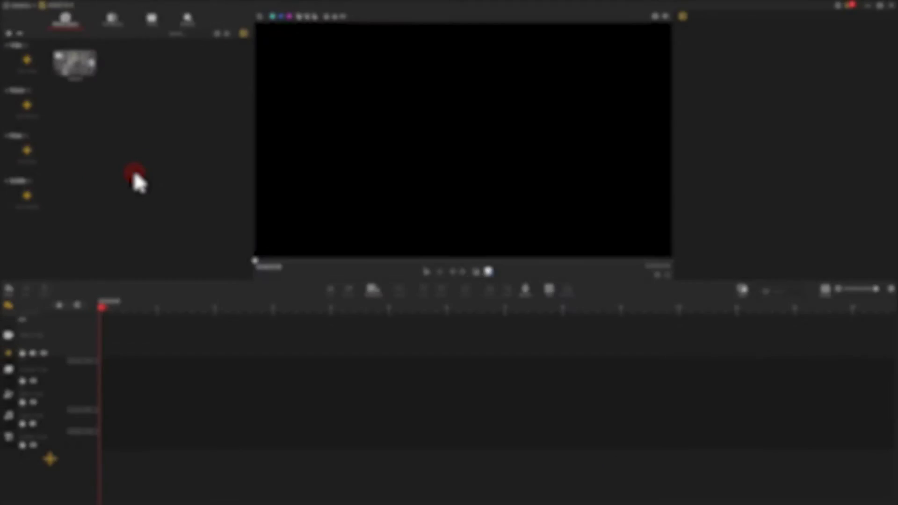
Step: Add video(7) to the video track, duplicate it, and place the copy at the start of the overlay track
drag(78, 65, 122, 324)
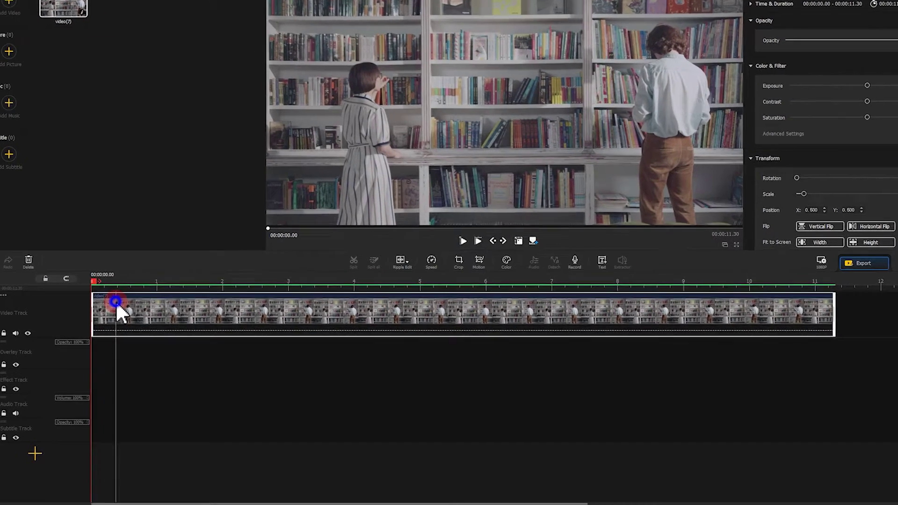
right_click(116, 301)
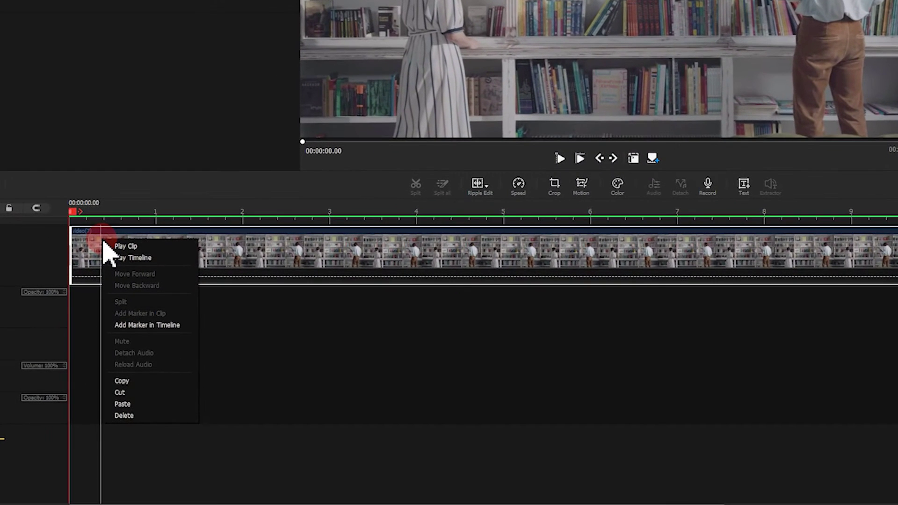
click(121, 383)
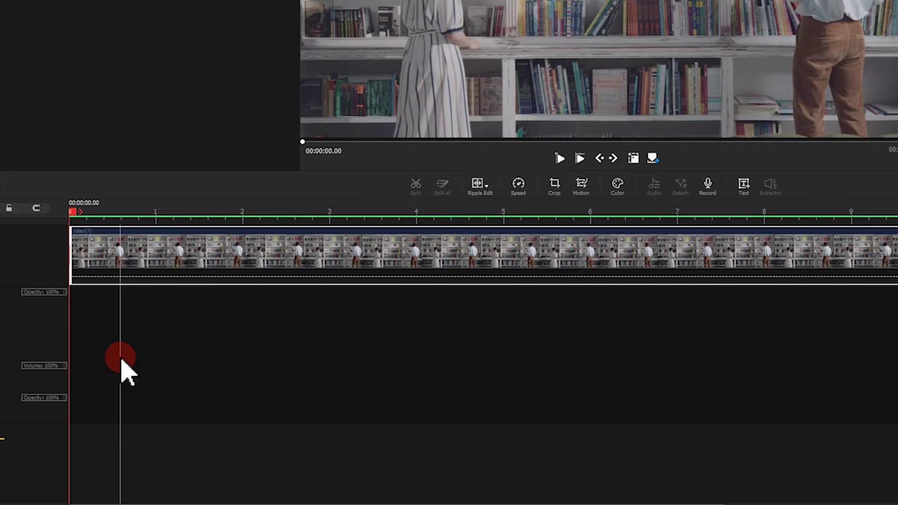
right_click(121, 257)
click(140, 421)
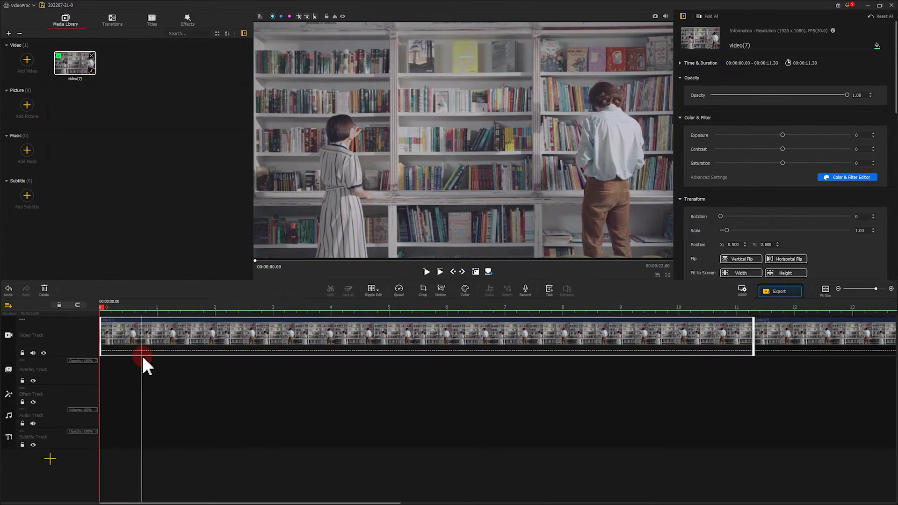
drag(143, 346, 134, 385)
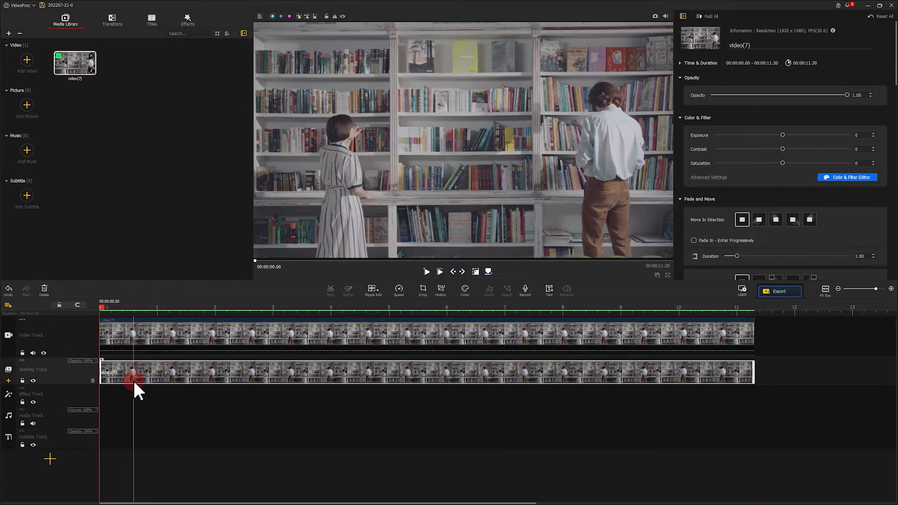
Step: Crop the overlay copy to 960 × 1080 around the woman at X 480 and move it onto the left half of the frame
click(424, 289)
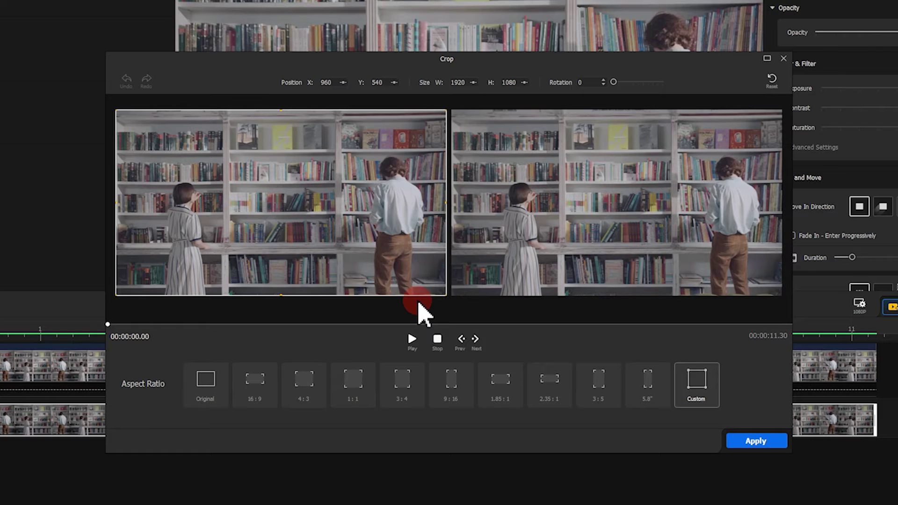
double_click(461, 84)
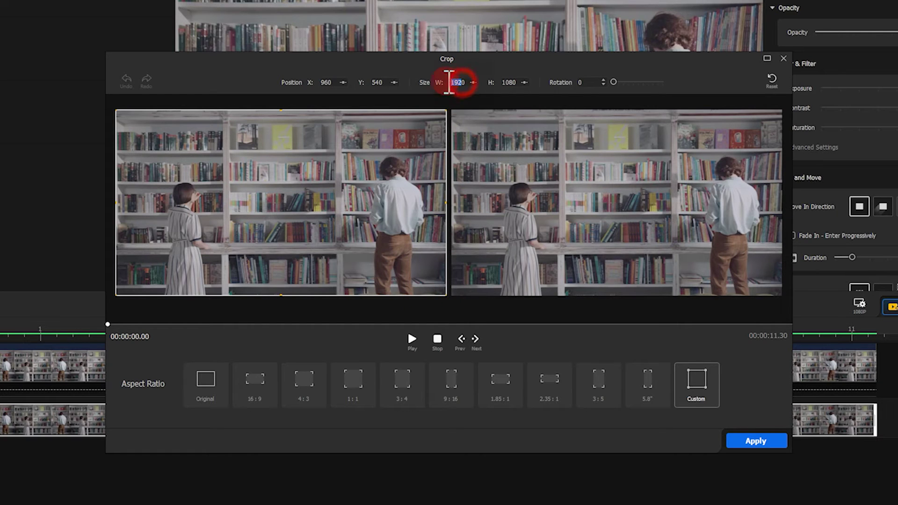
key(Return)
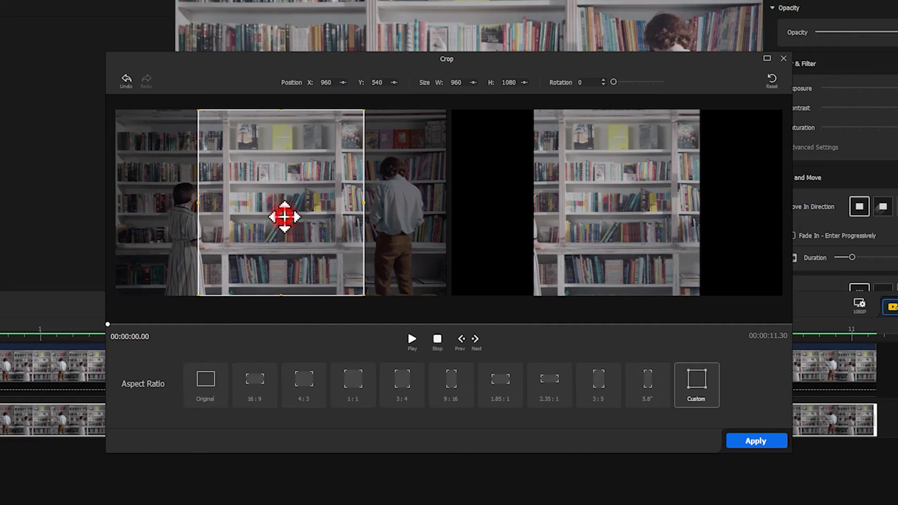
drag(283, 215, 182, 217)
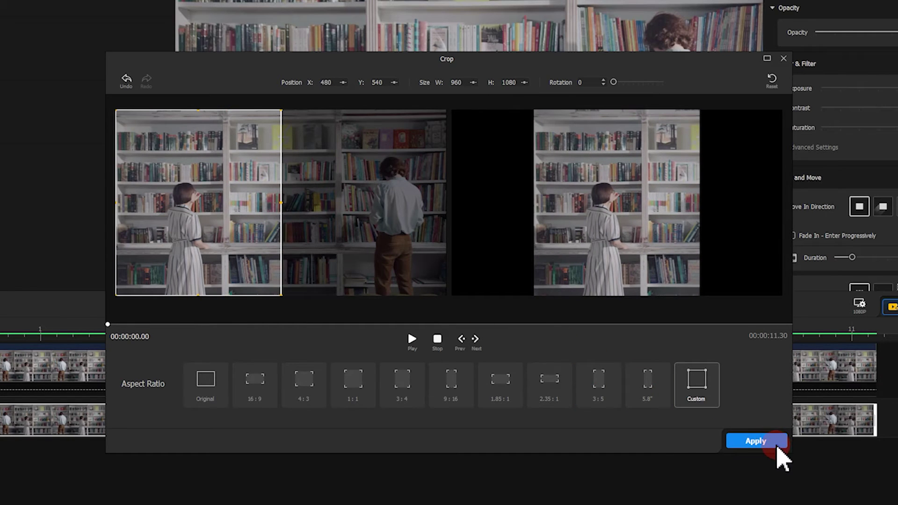
click(778, 440)
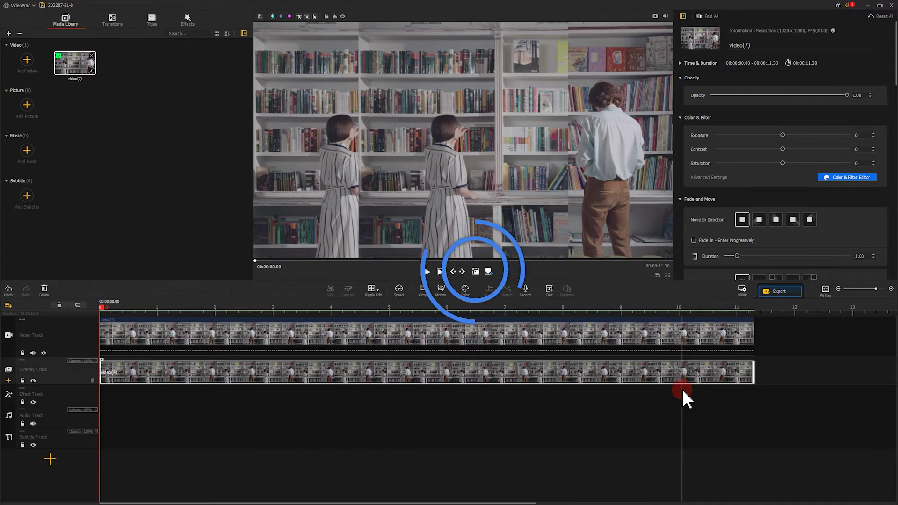
click(476, 272)
drag(478, 232, 360, 183)
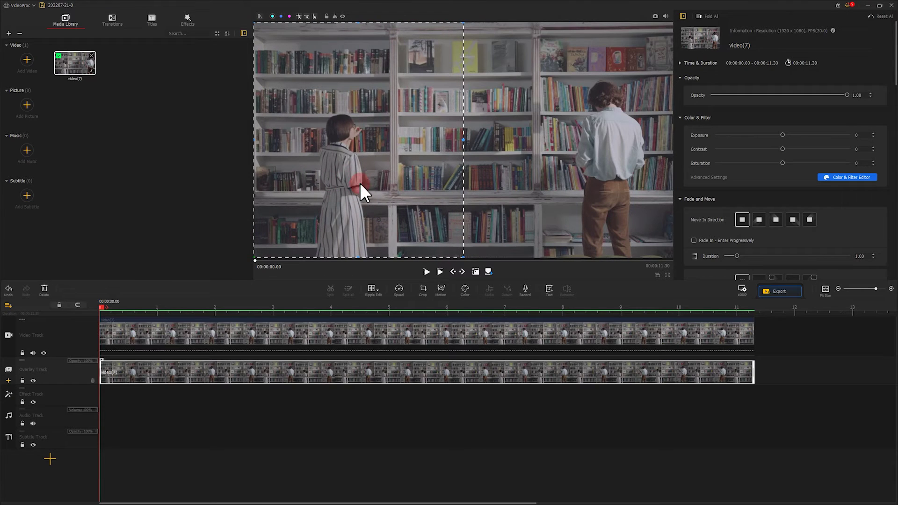
Step: Crop the main-track video(7) to 960 × 1080 around the man at X 1440 and move it onto the right half of the frame
click(377, 331)
click(423, 291)
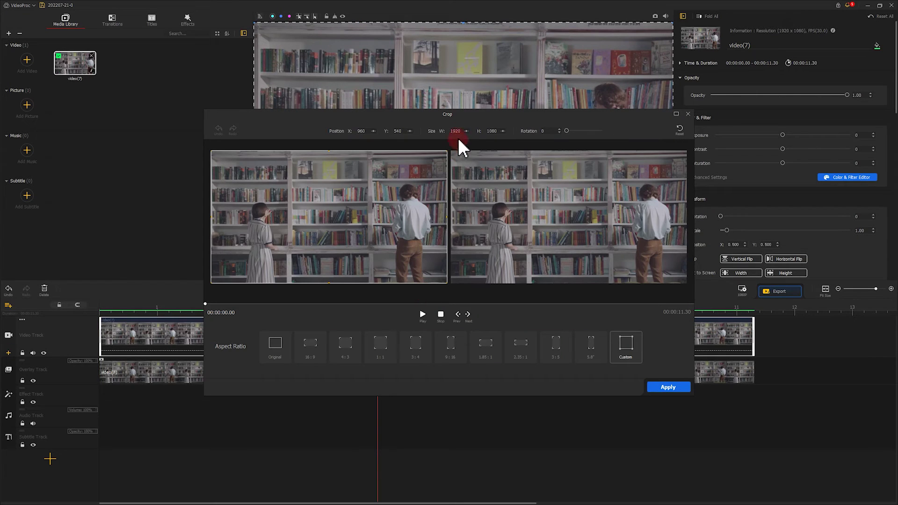
click(450, 131)
text(960)
key(Return)
drag(357, 189, 416, 192)
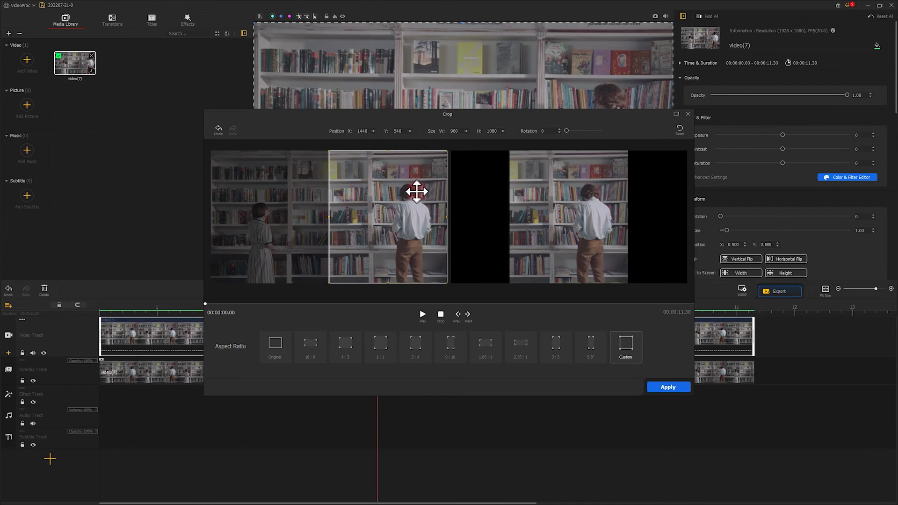
click(668, 387)
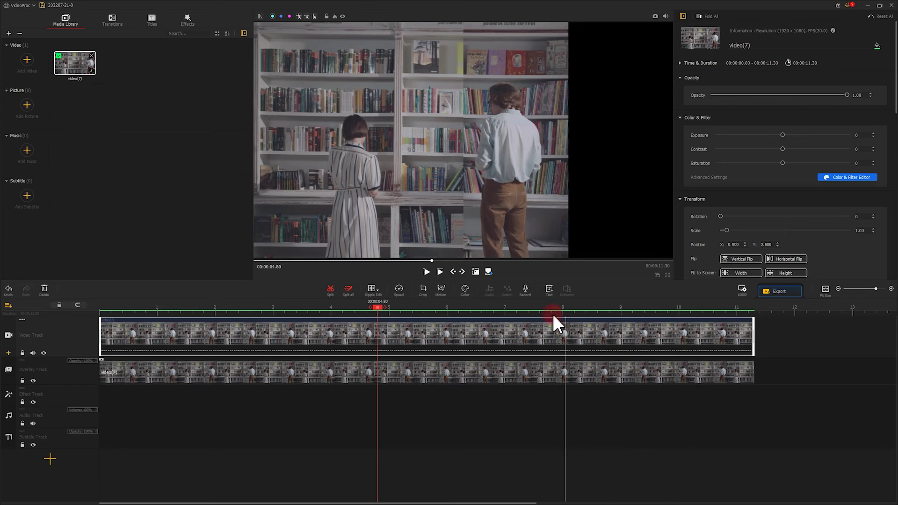
click(477, 270)
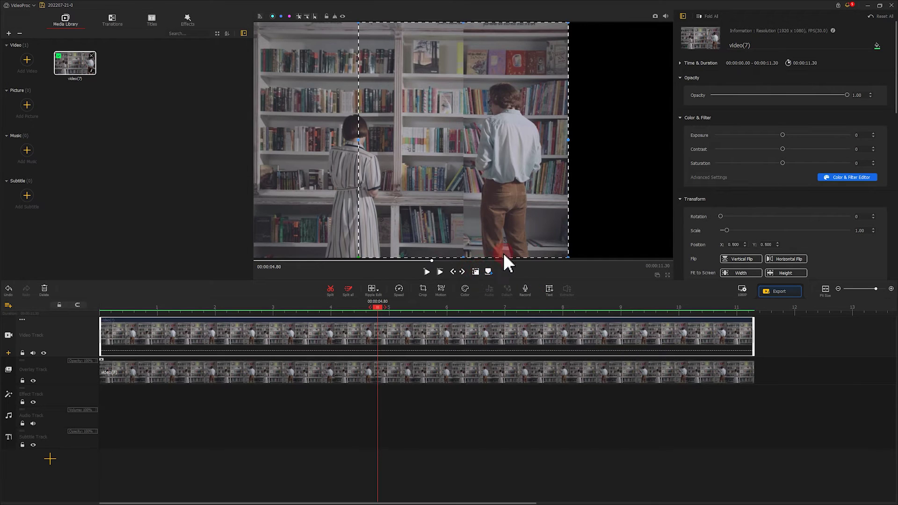
drag(489, 154, 592, 158)
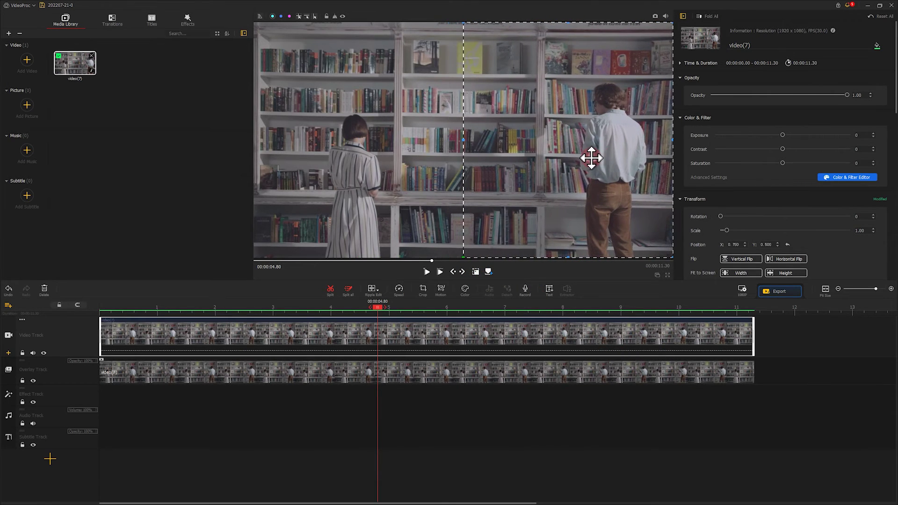
Step: Add a motion keyframe at the start of the overlay clip, framing the woman at about 710 × 799 centred near (355, 399)
click(613, 288)
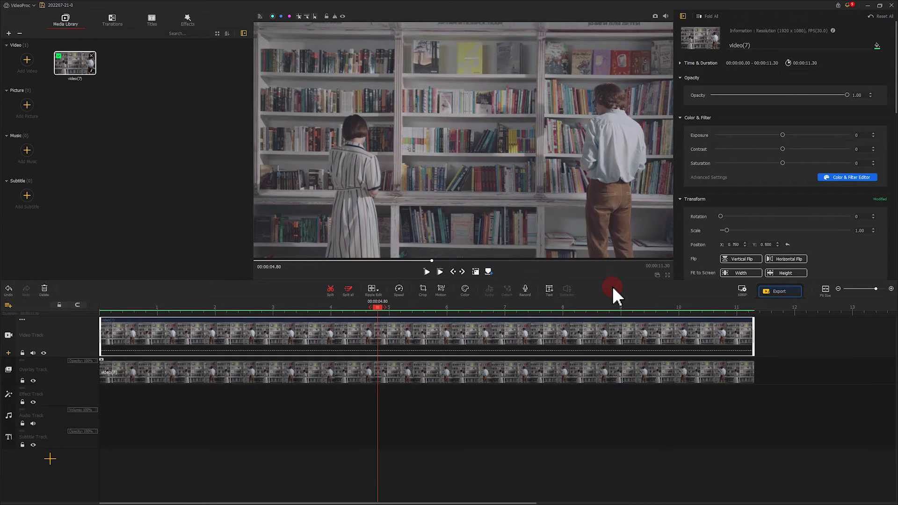
click(440, 290)
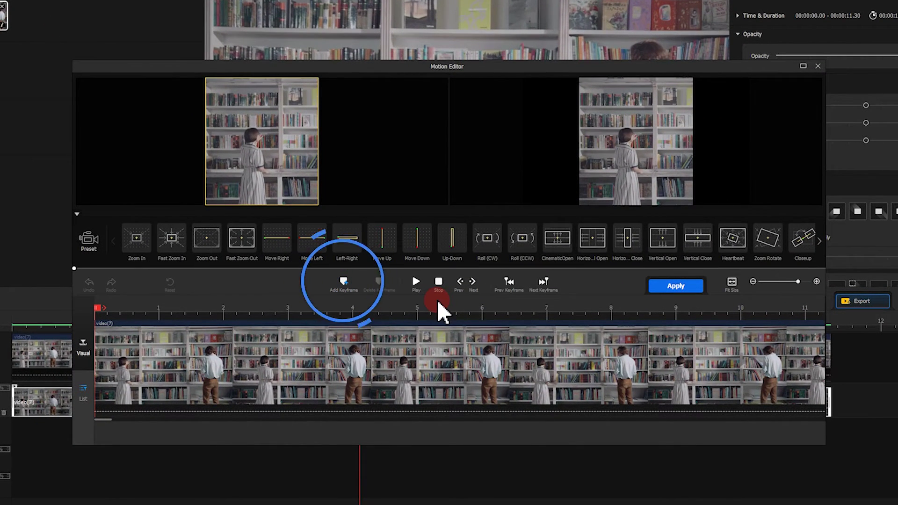
click(349, 284)
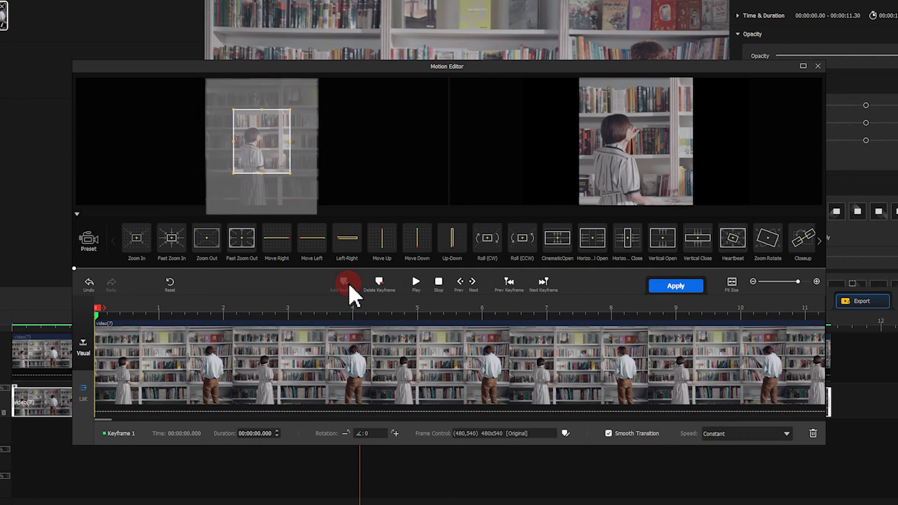
drag(267, 144, 237, 176)
drag(261, 141, 280, 118)
drag(282, 119, 290, 118)
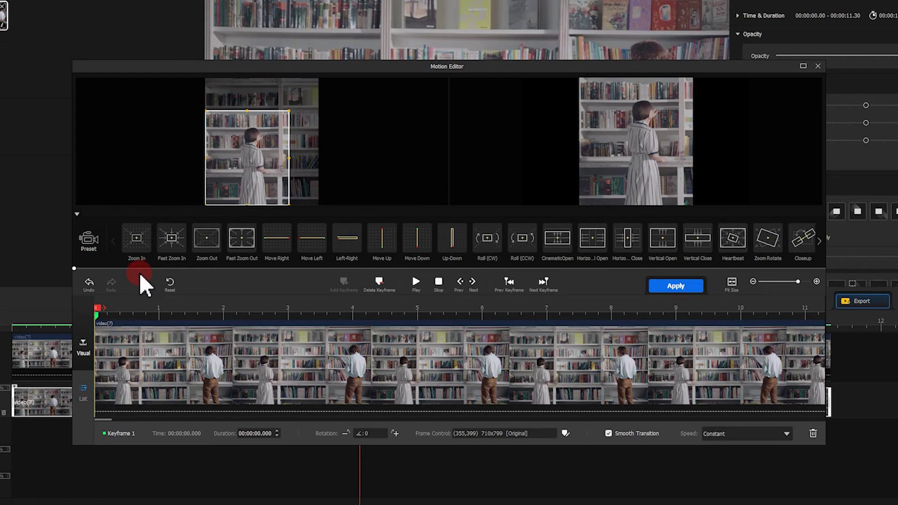
Step: Add a second motion keyframe at 3 seconds and enlarge its frame to the full 960 × 1080 image
drag(102, 316, 297, 322)
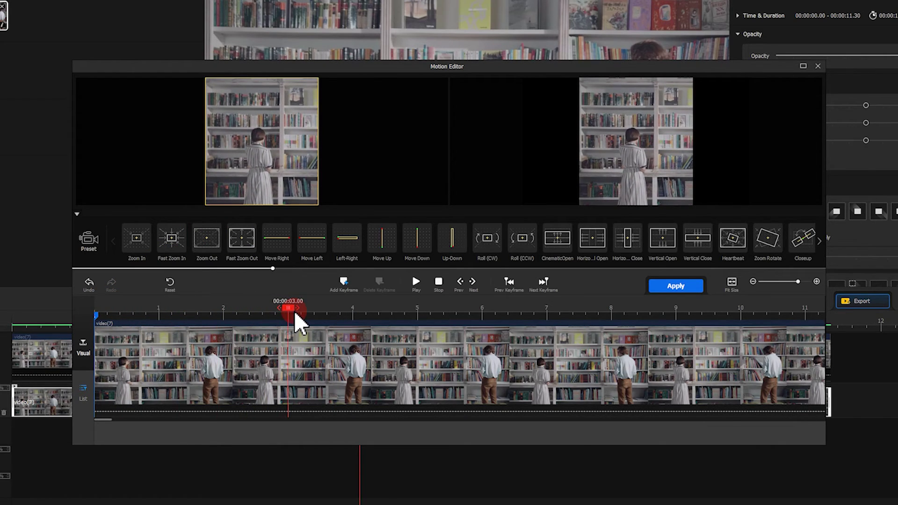
click(345, 287)
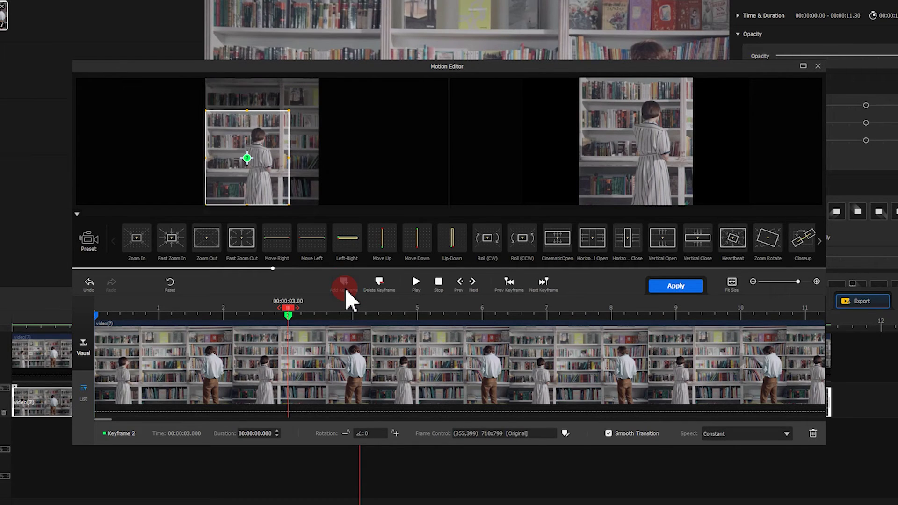
click(288, 115)
drag(288, 112, 316, 83)
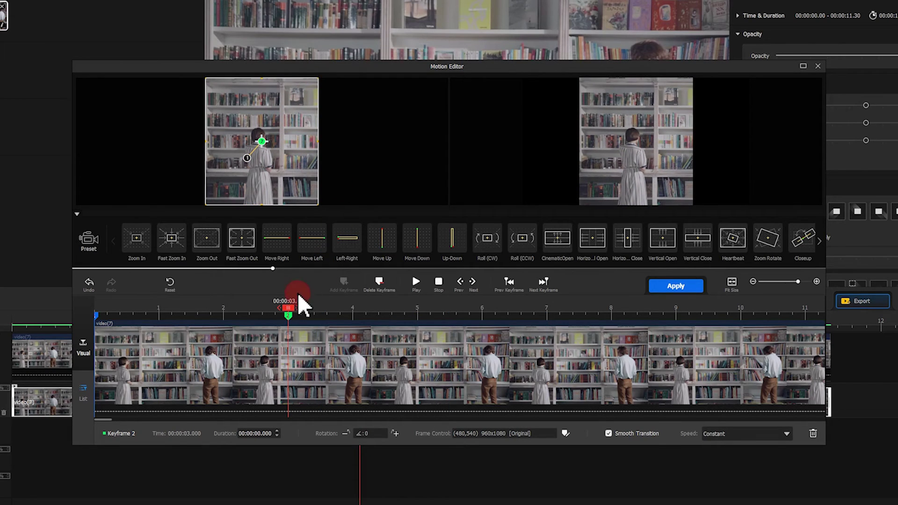
Step: Play the woman's zoom-out motion from the beginning past the second keyframe
drag(293, 313, 91, 309)
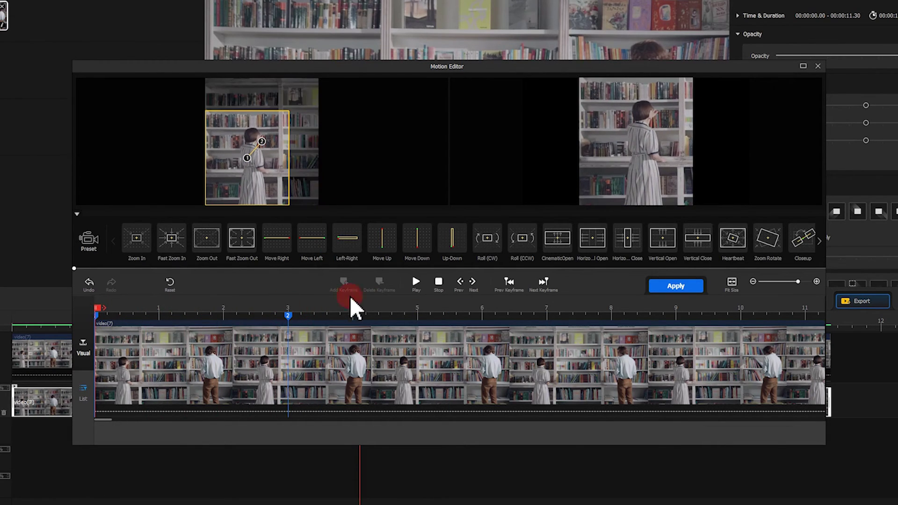
click(415, 282)
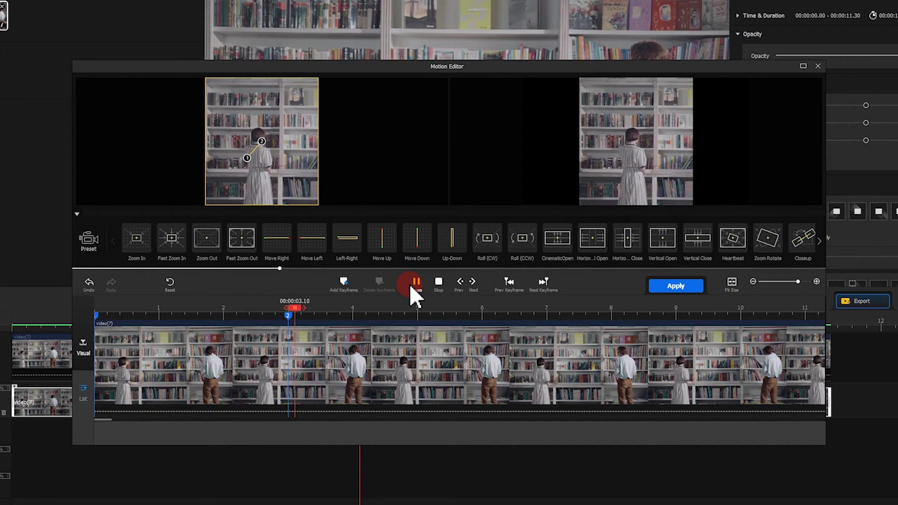
click(411, 288)
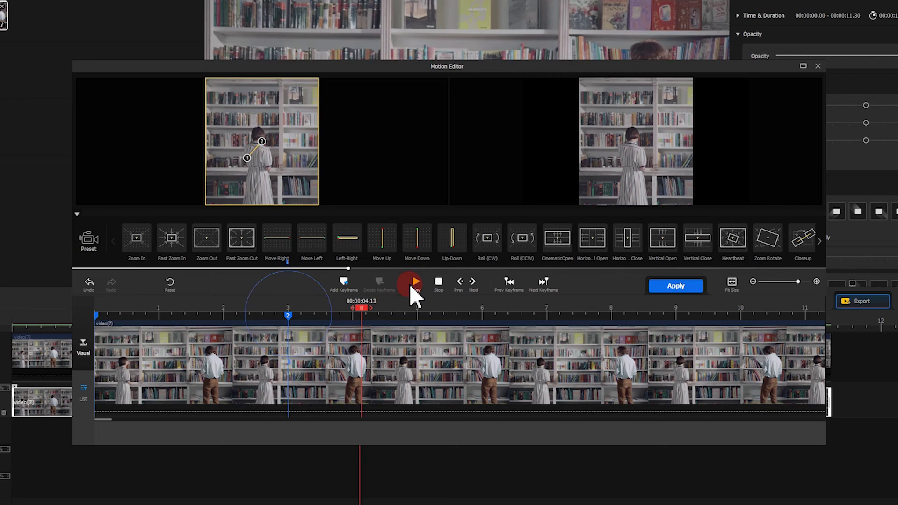
click(365, 302)
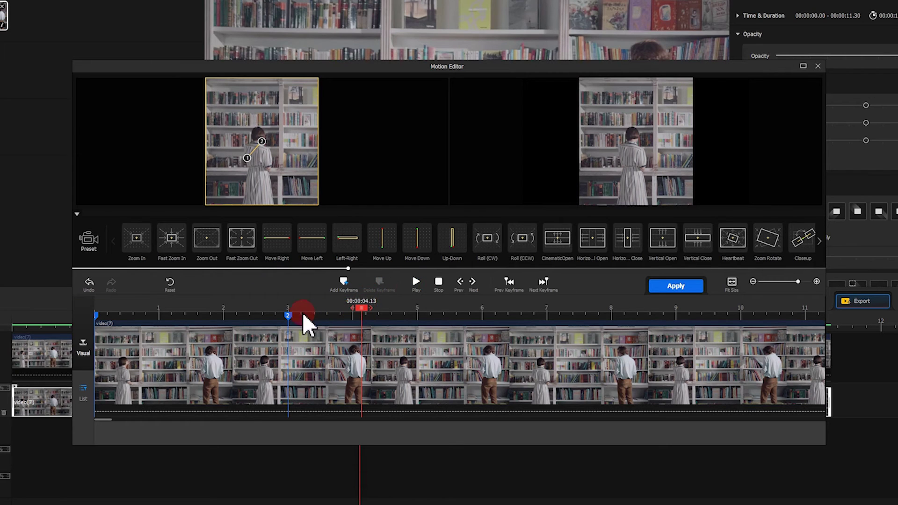
Step: Set the second keyframe's speed to Smooth Speed Up 2 and apply the motion to the overlay clip
click(290, 316)
click(716, 433)
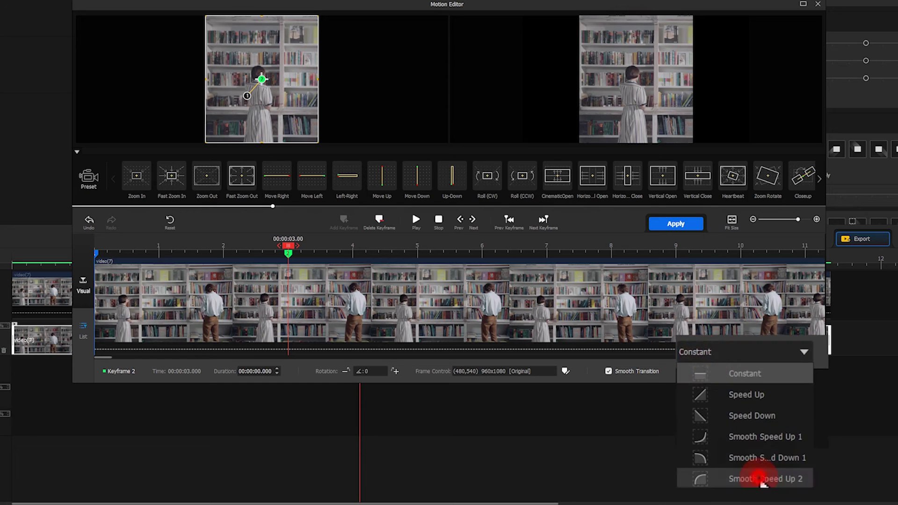
click(761, 456)
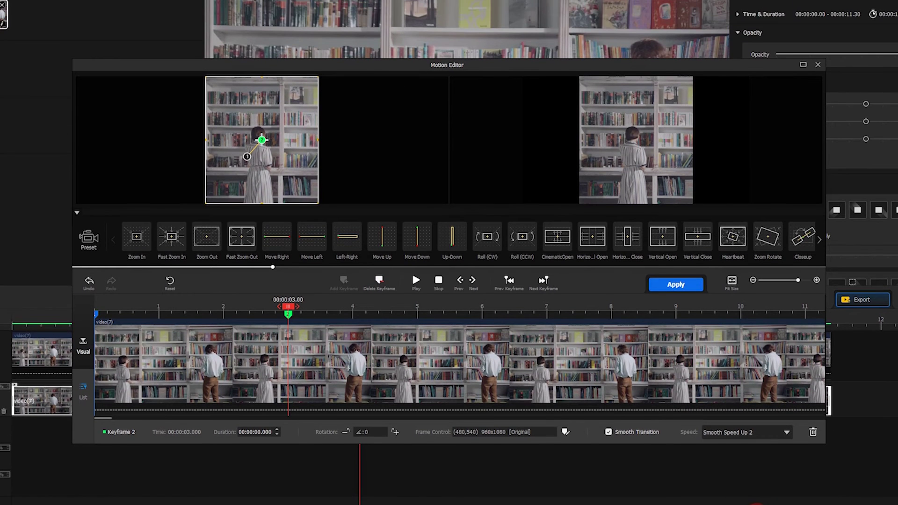
click(681, 224)
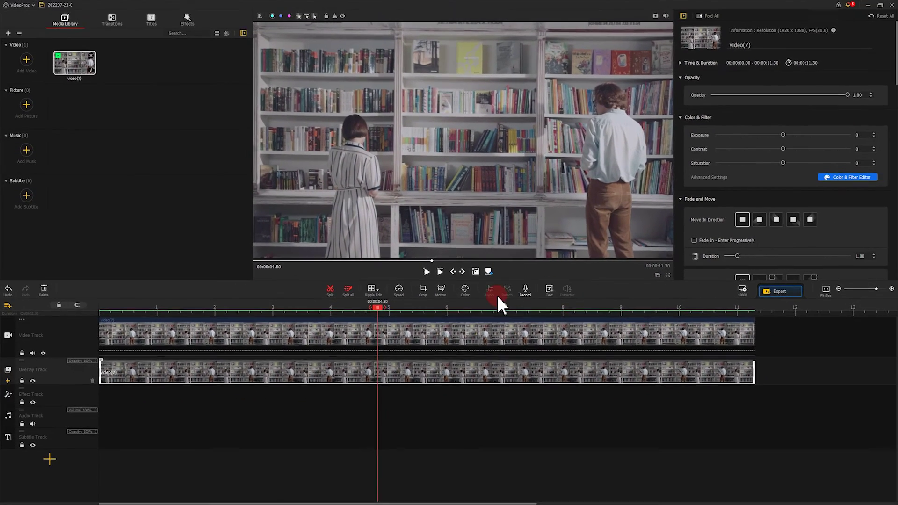
Step: Add a starting motion keyframe to the main-track video(7), framing the man at about 738 × 831 centred near (590, 415)
click(379, 332)
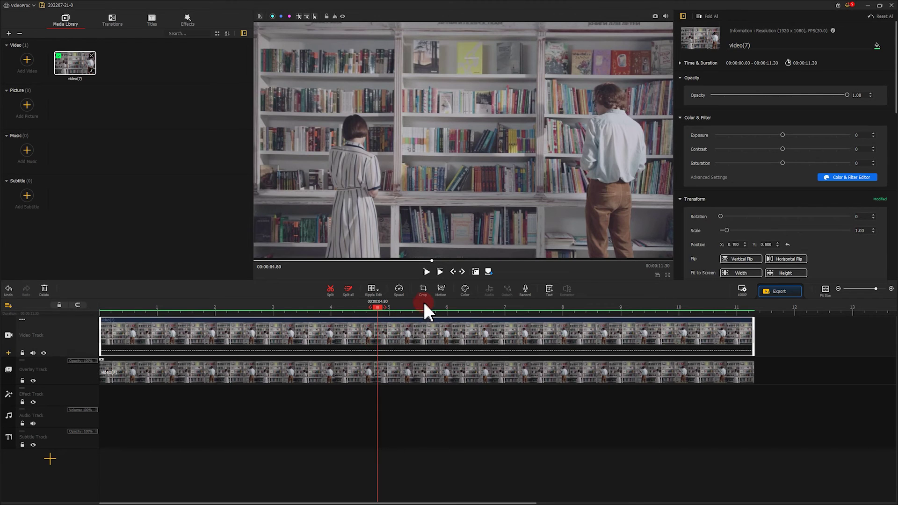
click(444, 291)
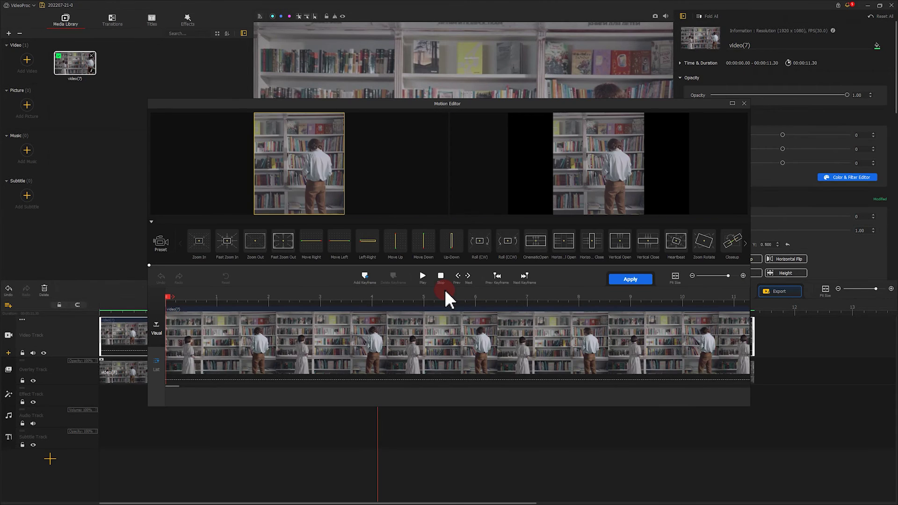
click(365, 276)
drag(310, 176, 291, 137)
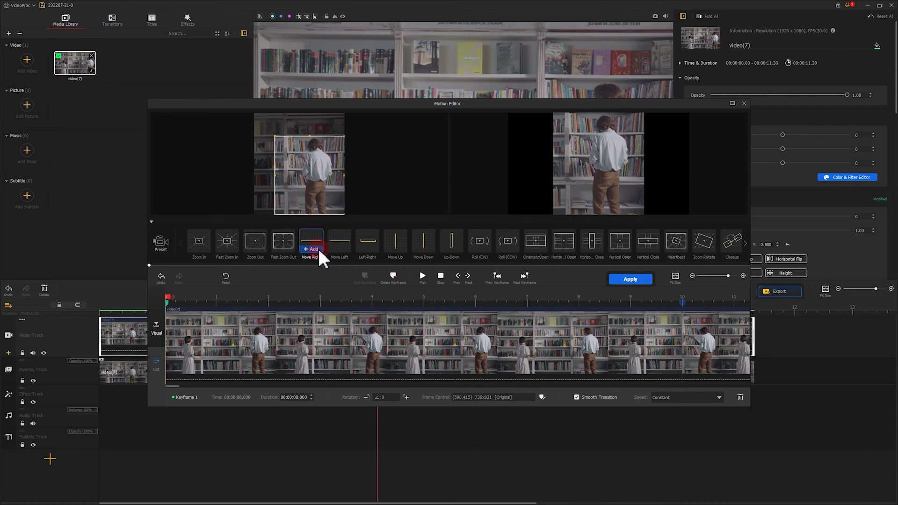
Step: Add a full-frame 960 × 1080 keyframe at about 3 seconds with Smooth Speed Up 2, and apply the motion to the main clip
drag(274, 304, 327, 299)
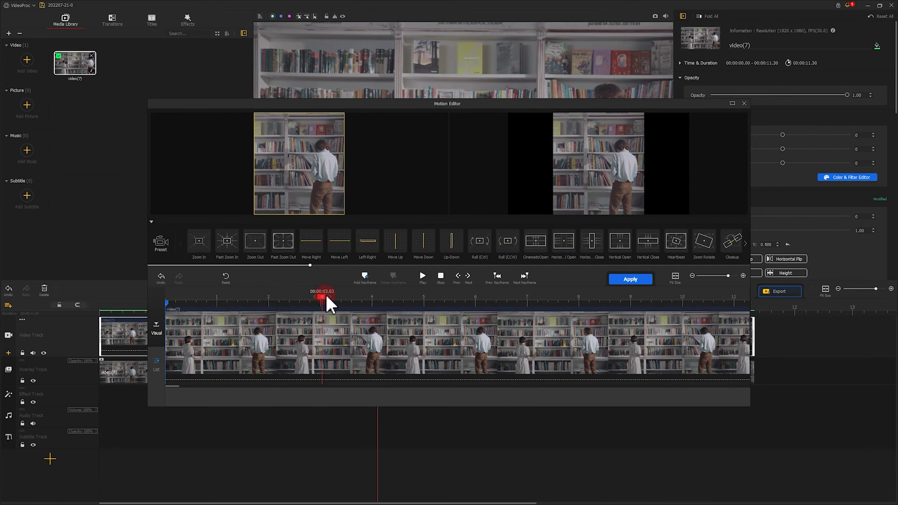
click(366, 279)
drag(315, 156, 254, 104)
click(381, 208)
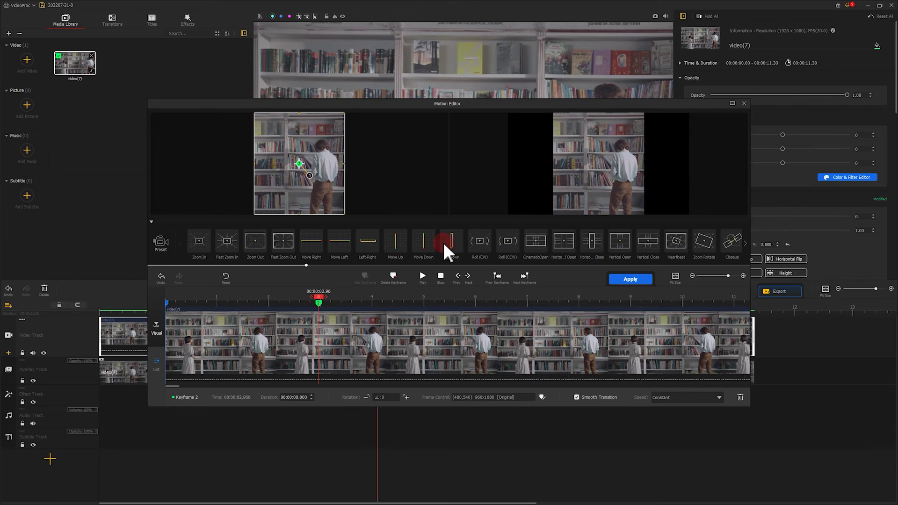
click(695, 461)
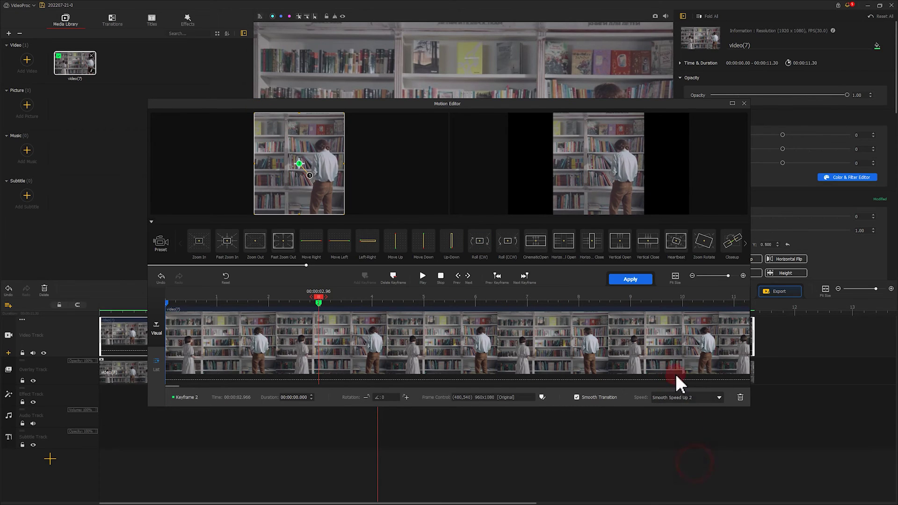
click(630, 279)
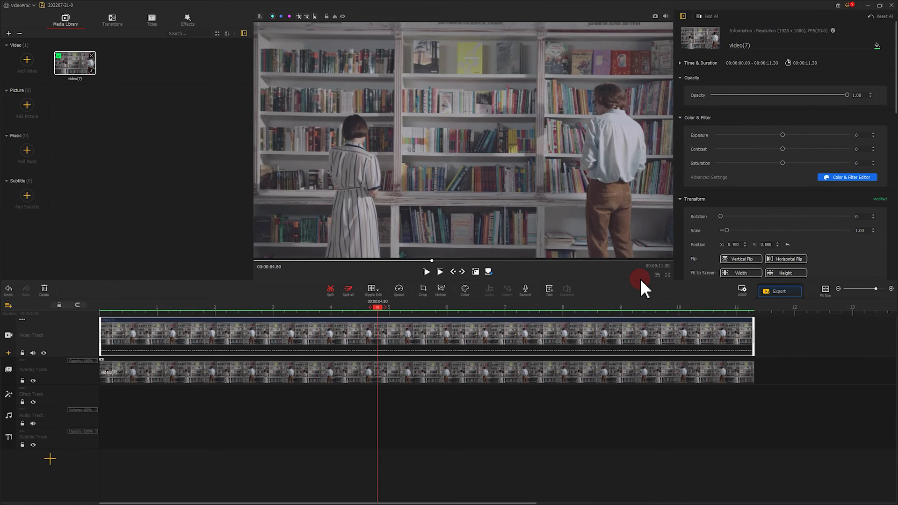
Step: Play the bookshelf split-screen from the beginning to check both zoom-out motions together
drag(379, 304, 97, 306)
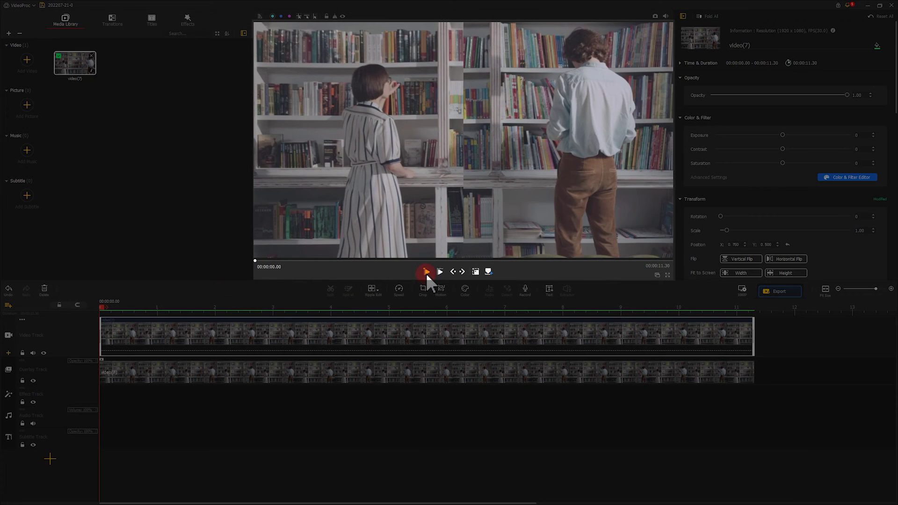
click(427, 275)
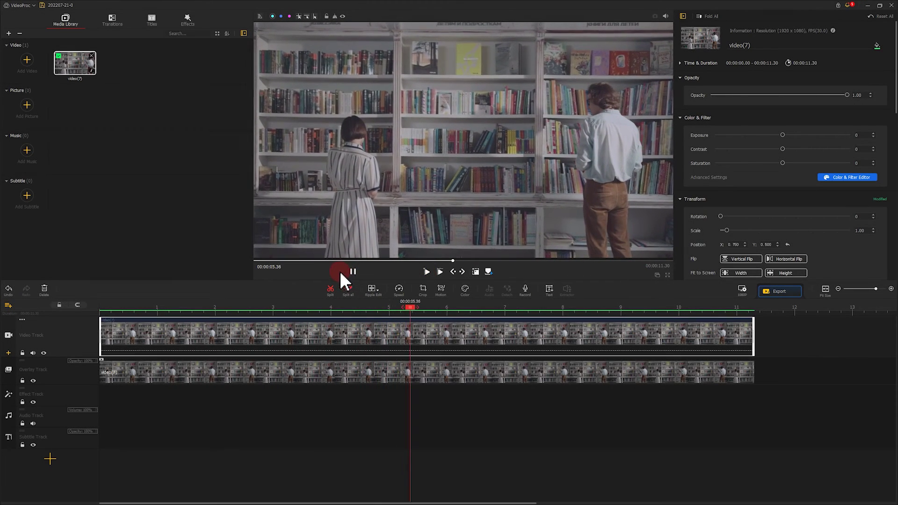
click(352, 272)
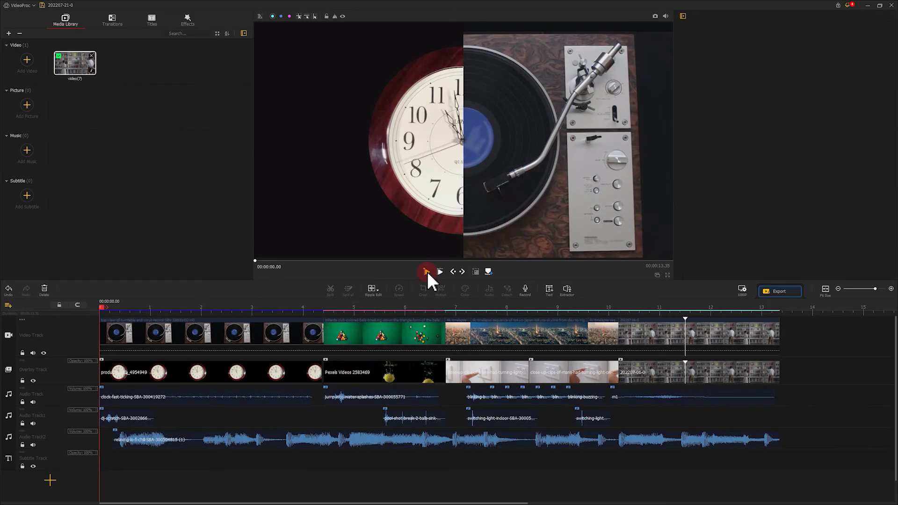
Step: Play the combined split-screen sequence with its sound effects and music from the beginning
click(427, 272)
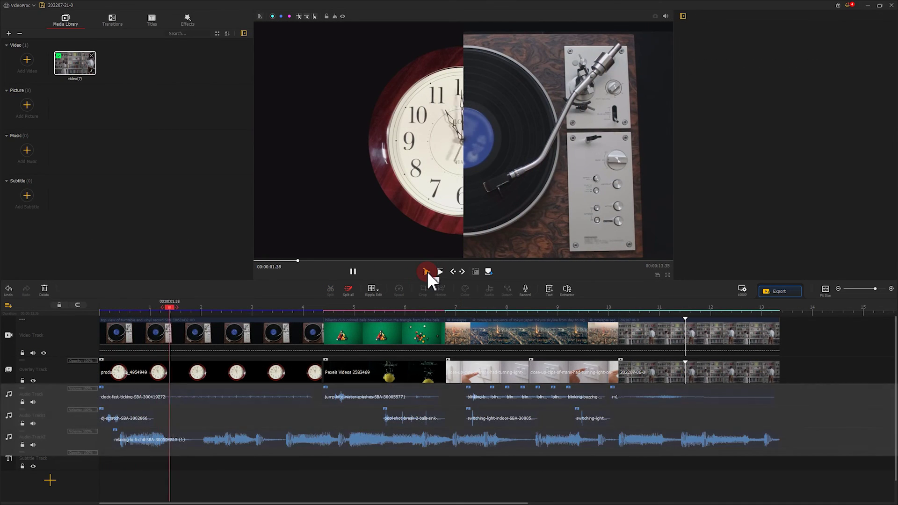